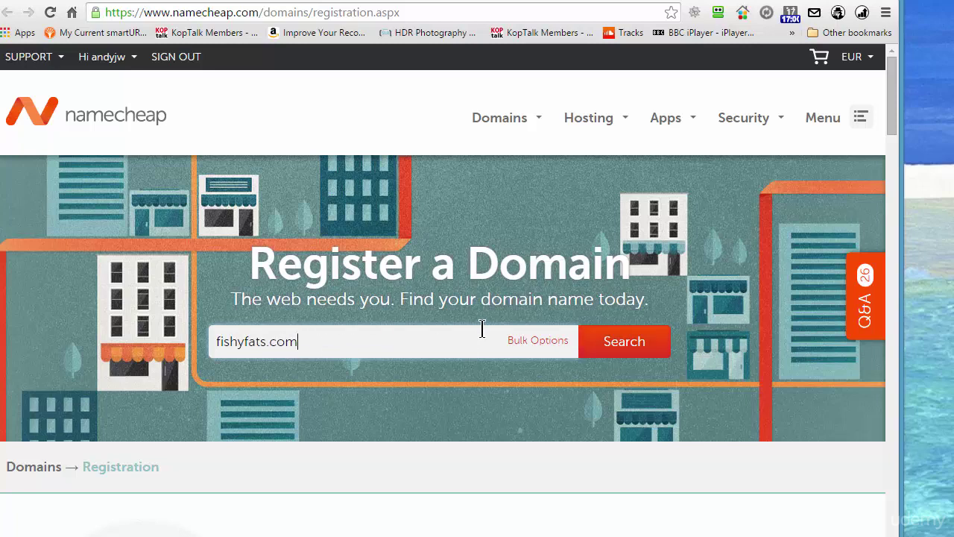
Search for the domain fishyfats.com and review its availability and the prices of the alternative extensions
{"action": "left_click", "coordinate": [630, 346]}
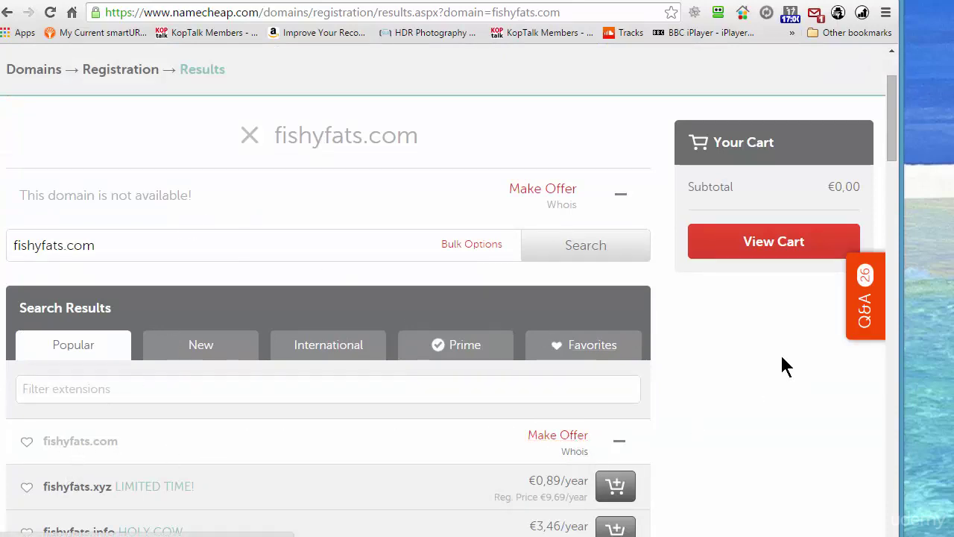
{"action": "left_click_drag", "start_coordinate": [895, 117], "coordinate": [898, 149]}
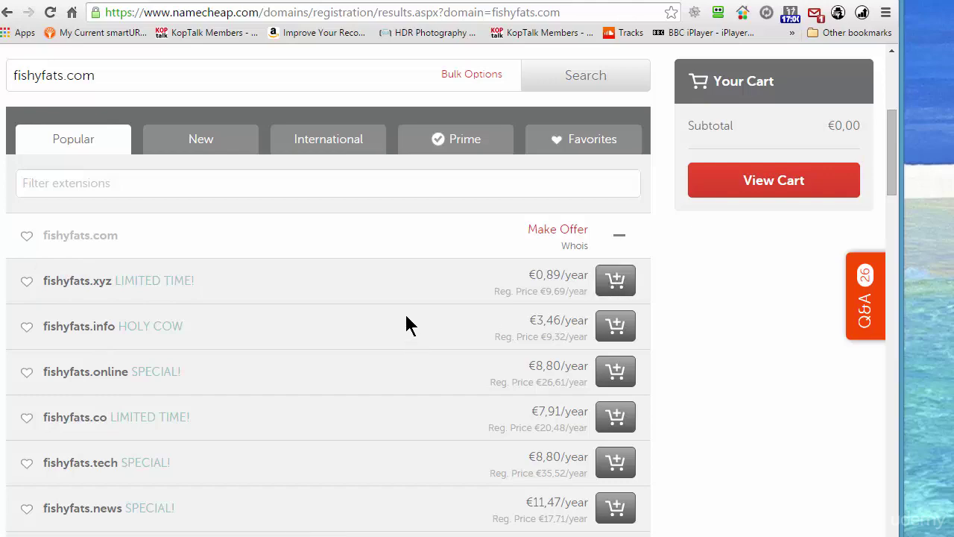
{"action": "scroll", "coordinate": [407, 323], "scroll_direction": "up", "scroll_amount": 1}
{"action": "scroll", "coordinate": [407, 324], "scroll_direction": "up", "scroll_amount": 3}
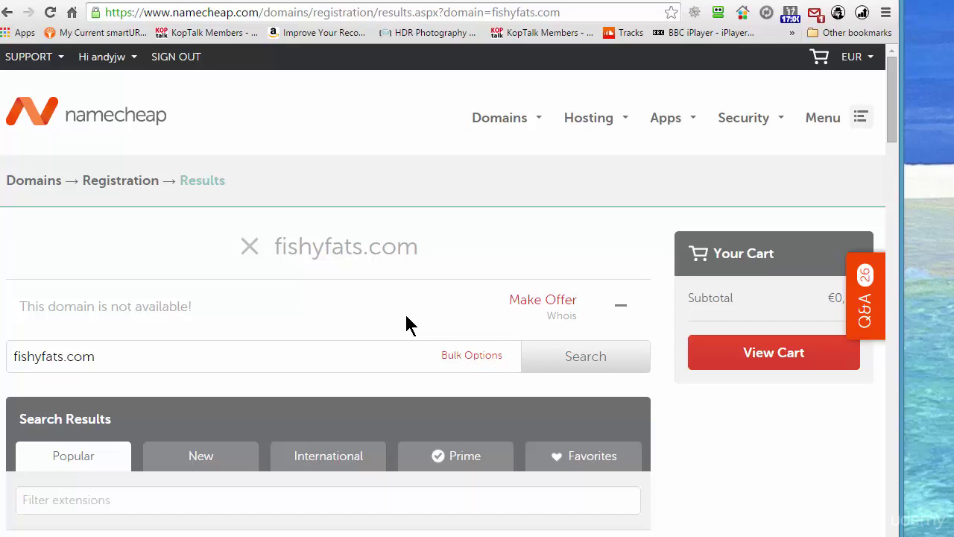
Open the DNS transfer to webhost settings for fishyfats.com from the account's managed domains
{"action": "key", "text": "super+Up"}
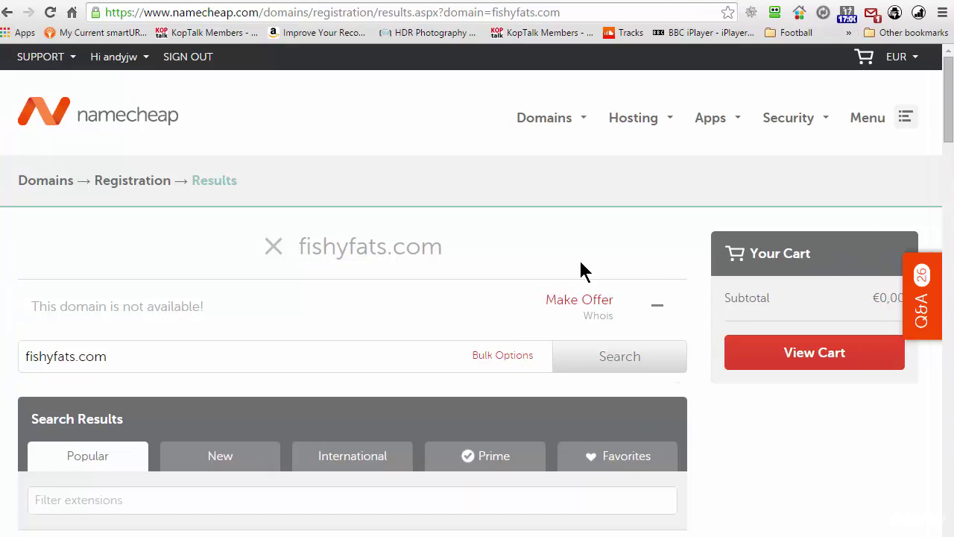
{"action": "left_click", "coordinate": [116, 60]}
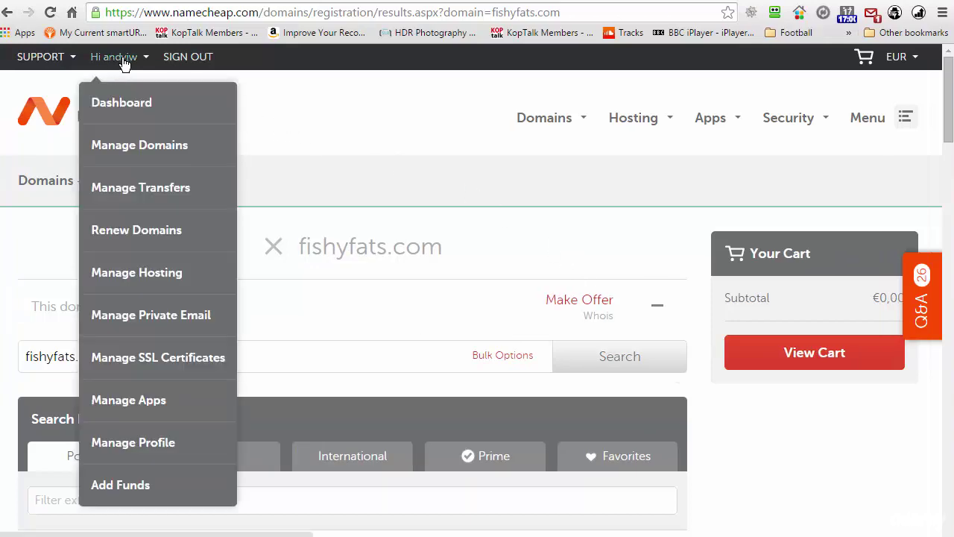
{"action": "left_click", "coordinate": [129, 149]}
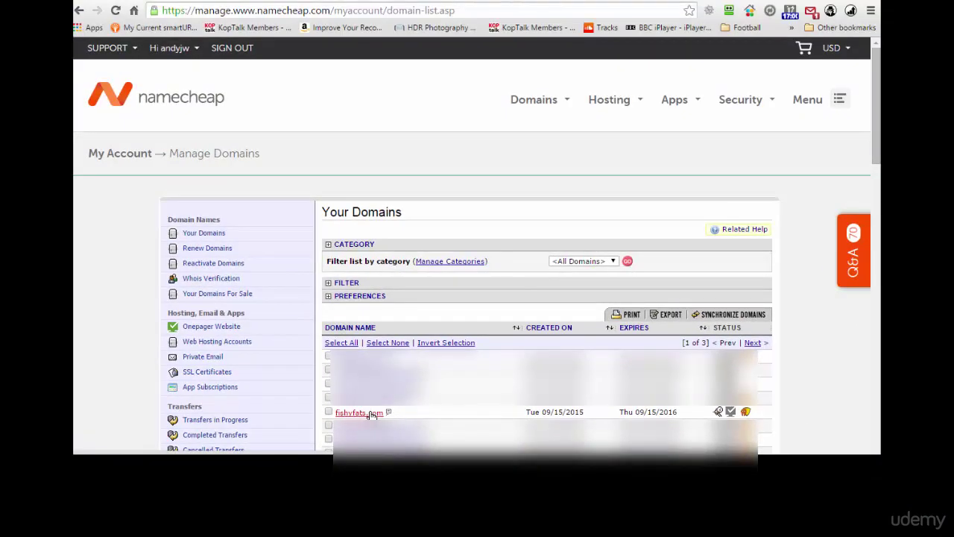
{"action": "left_click", "coordinate": [371, 414]}
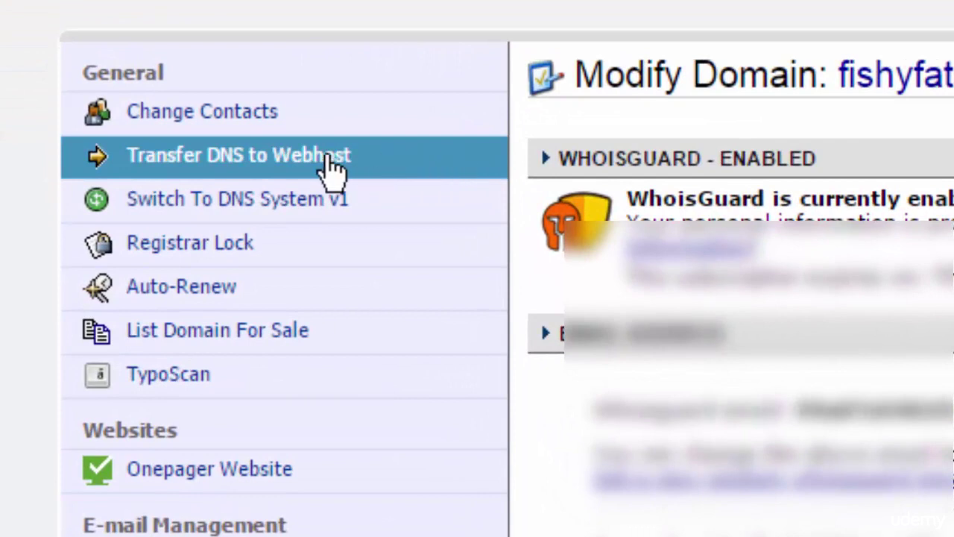
{"action": "left_click", "coordinate": [436, 175]}
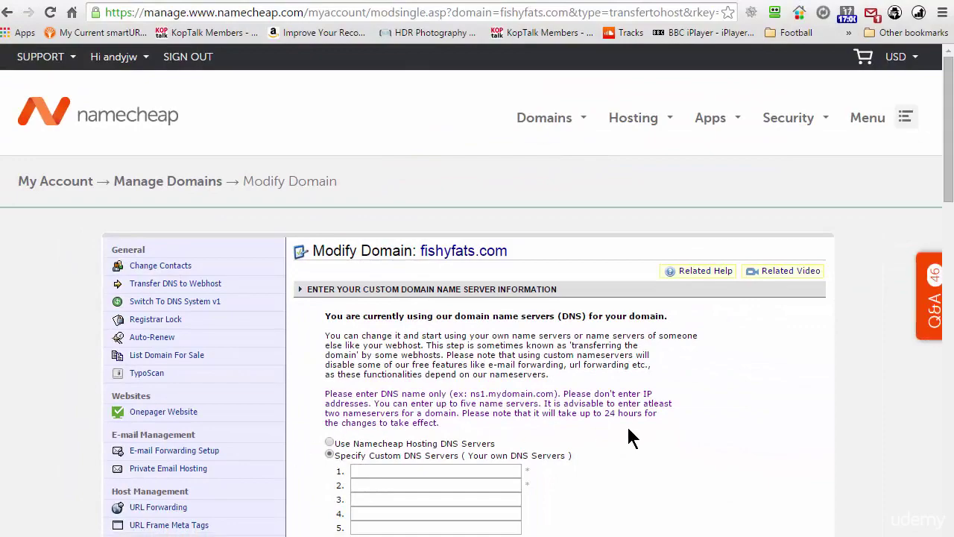
Choose custom DNS servers for fishyfats.com and enter ns1.stablehost.com as the first nameserver
{"action": "scroll", "coordinate": [626, 429], "scroll_direction": "down", "scroll_amount": 1}
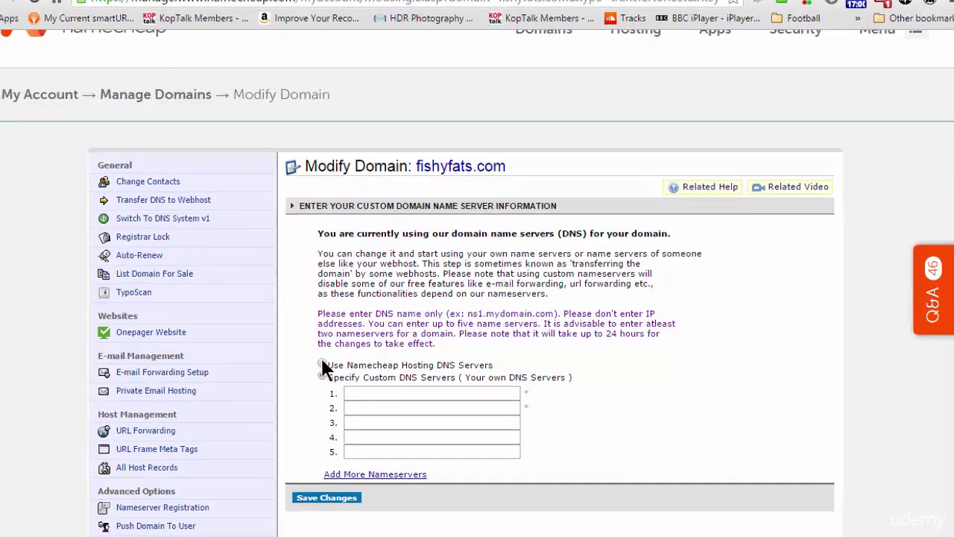
{"action": "left_click", "coordinate": [329, 367]}
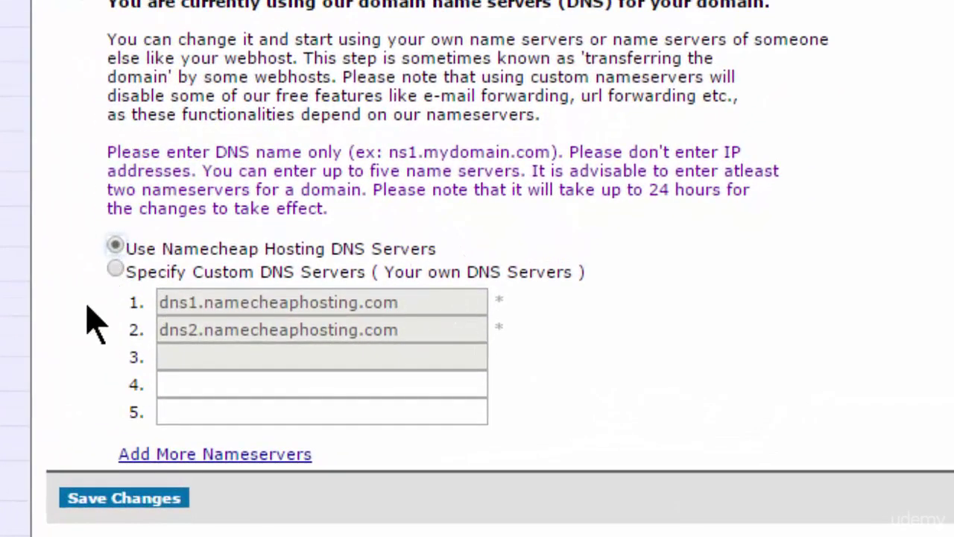
{"action": "left_click", "coordinate": [117, 273]}
{"action": "left_click", "coordinate": [317, 296]}
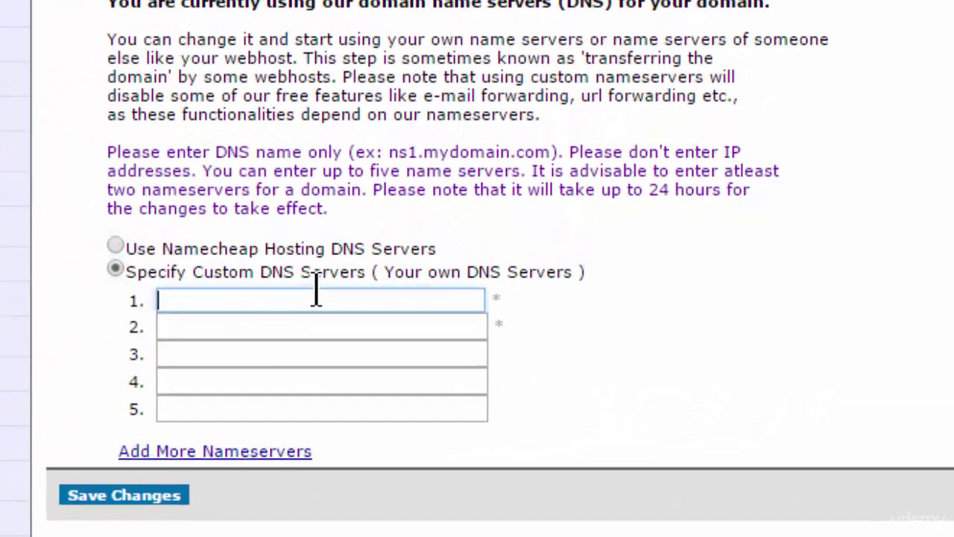
{"action": "type", "text": "ns1."}
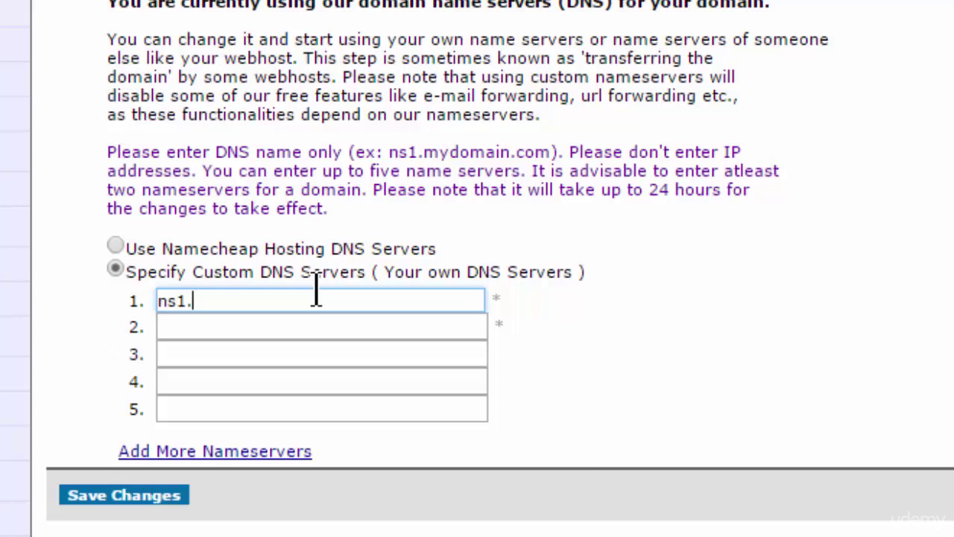
{"action": "type", "text": "stablehhost"}
{"action": "key", "text": "BackSpace"}
{"action": "key", "text": "BackSpace"}
{"action": "key", "text": "BackSpace"}
{"action": "key", "text": "BackSpace"}
{"action": "type", "text": "ost.com"}
Enter ns2.stablehost.com as the second nameserver and save the DNS changes
{"action": "key", "text": "Tab"}
{"action": "type", "text": "ns2.tab"}
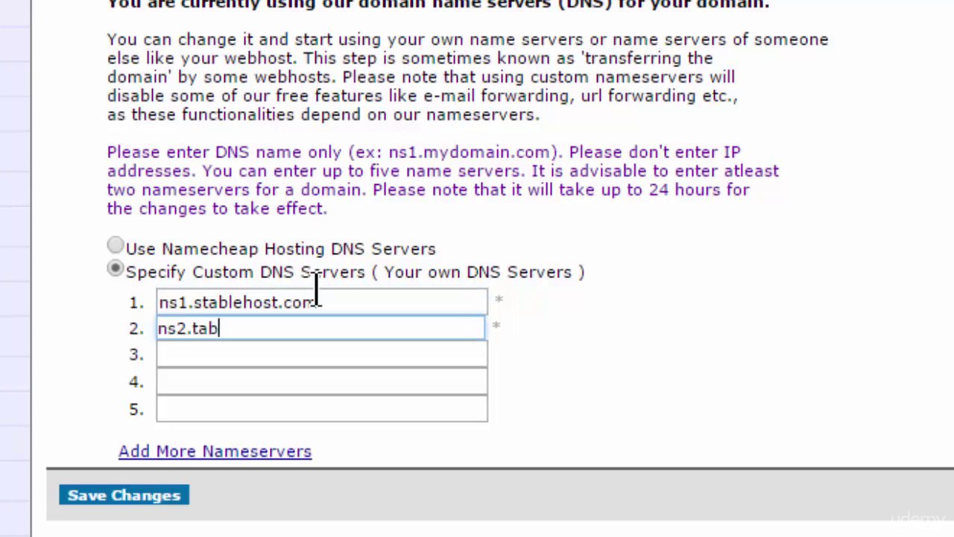
{"action": "type", "text": "lehost.com"}
{"action": "key", "text": "Left"}
{"action": "key", "text": "Left"}
{"action": "key", "text": "Left"}
{"action": "key", "text": "Left"}
{"action": "key", "text": "Left"}
{"action": "key", "text": "Left"}
{"action": "key", "text": "Left"}
{"action": "key", "text": "Left"}
{"action": "key", "text": "Left"}
{"action": "key", "text": "Left"}
{"action": "key", "text": "Left"}
{"action": "key", "text": "Left"}
{"action": "key", "text": "Left"}
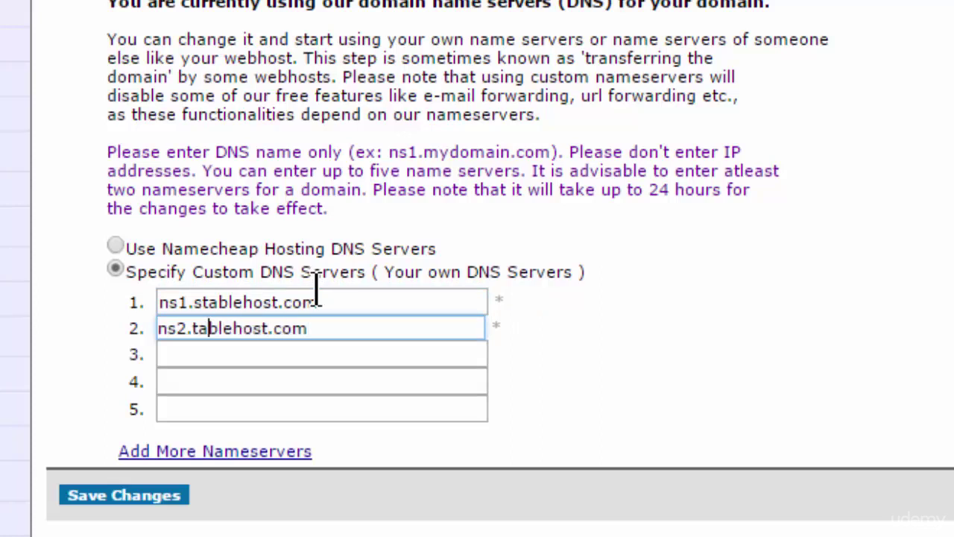
{"action": "type", "text": "s"}
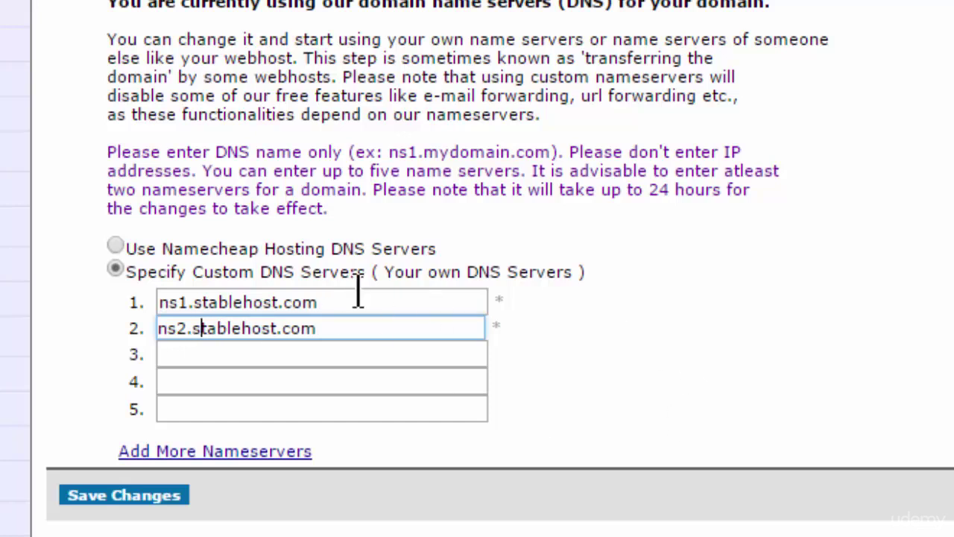
{"action": "left_click", "coordinate": [318, 304]}
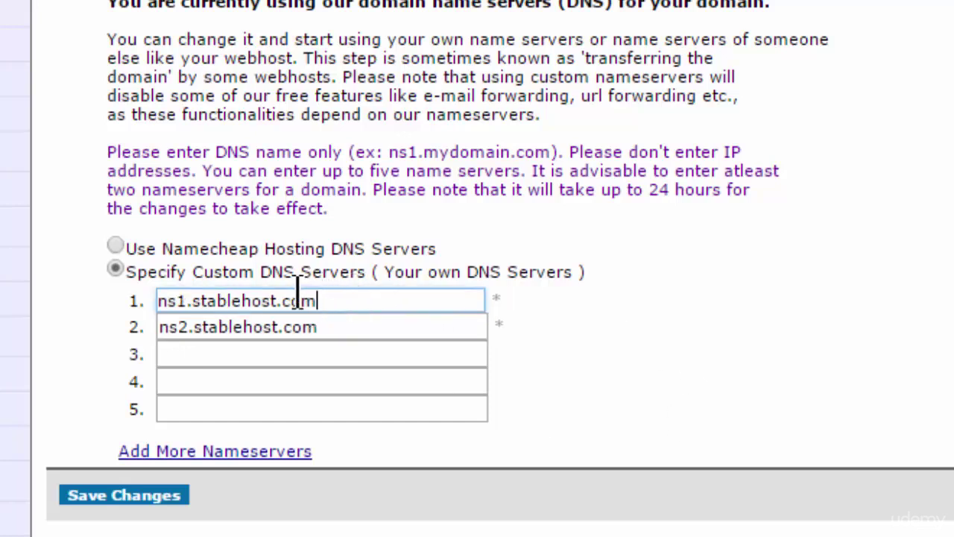
{"action": "left_click", "coordinate": [320, 327]}
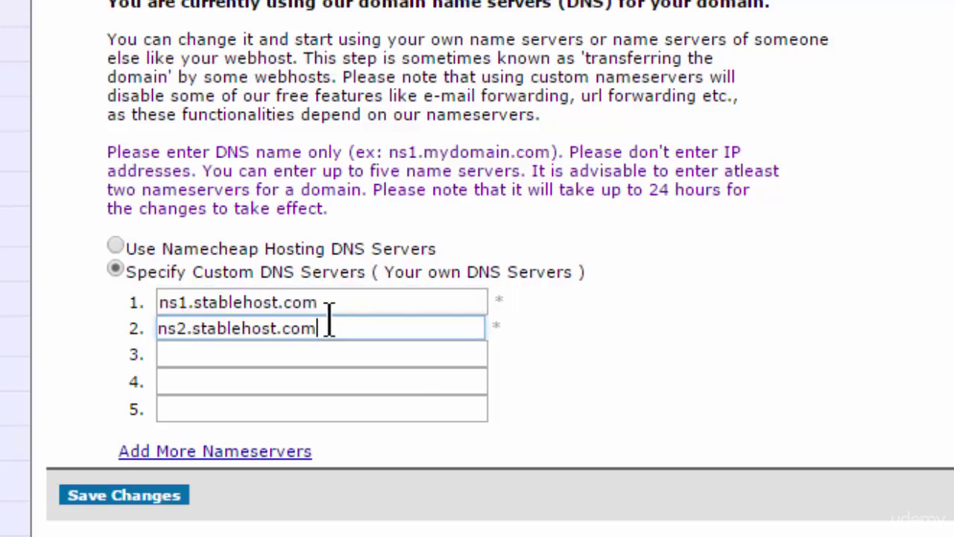
{"action": "left_click", "coordinate": [118, 496]}
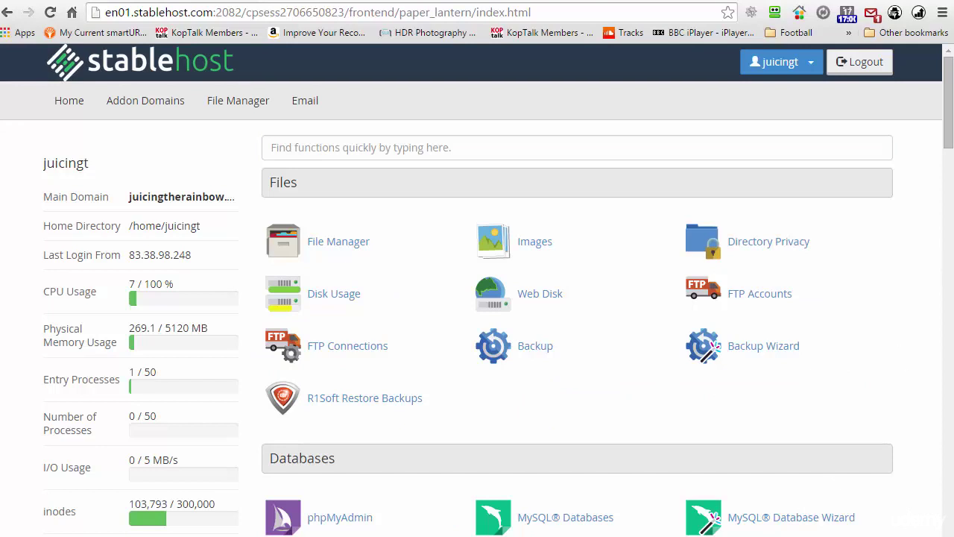
In the StableHost cPanel, add fishyfats.com as an addon domain with subdomain fishyfats and document root public_html/fishyfats.com
{"action": "left_click_drag", "start_coordinate": [949, 86], "coordinate": [950, 152]}
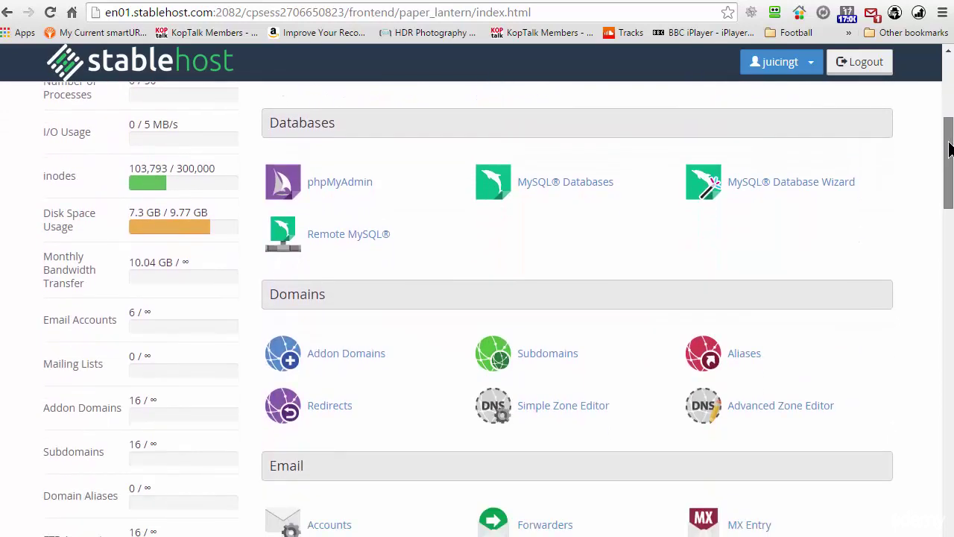
{"action": "left_click", "coordinate": [327, 355]}
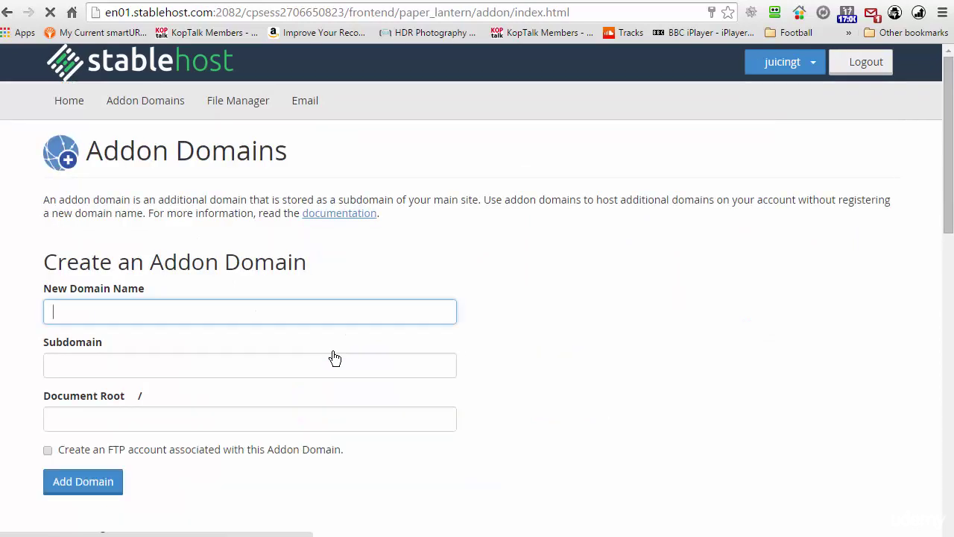
{"action": "left_click", "coordinate": [58, 310]}
{"action": "type", "text": "fishyfats.com"}
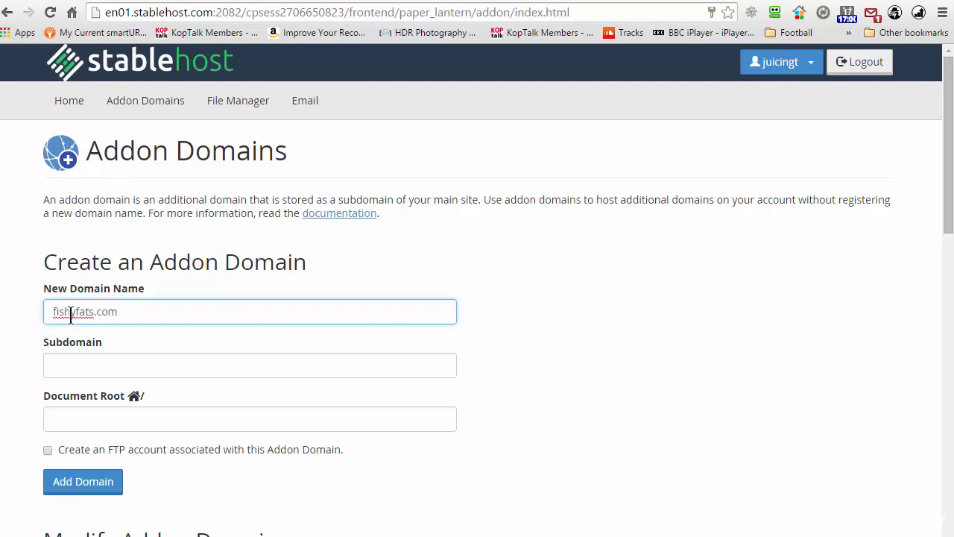
{"action": "left_click", "coordinate": [611, 380]}
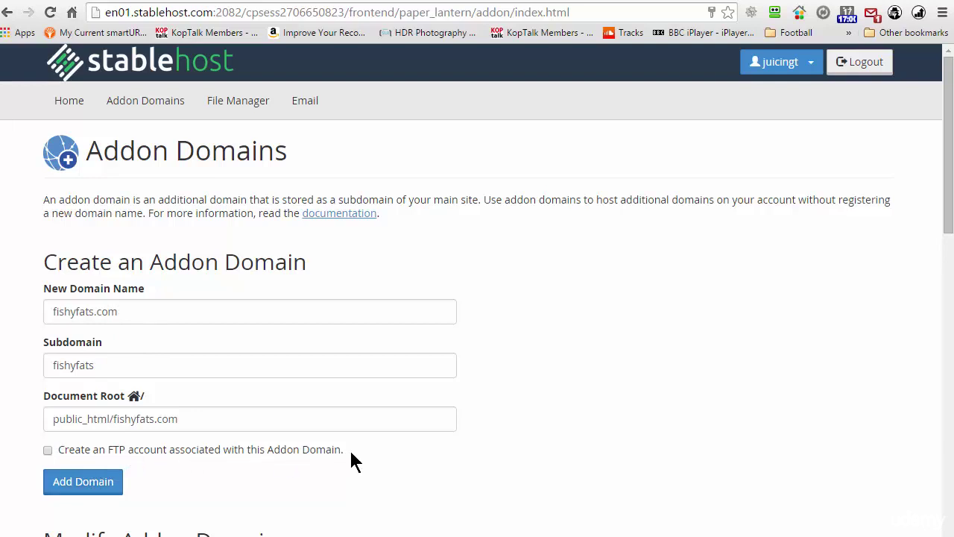
{"action": "left_click", "coordinate": [97, 492]}
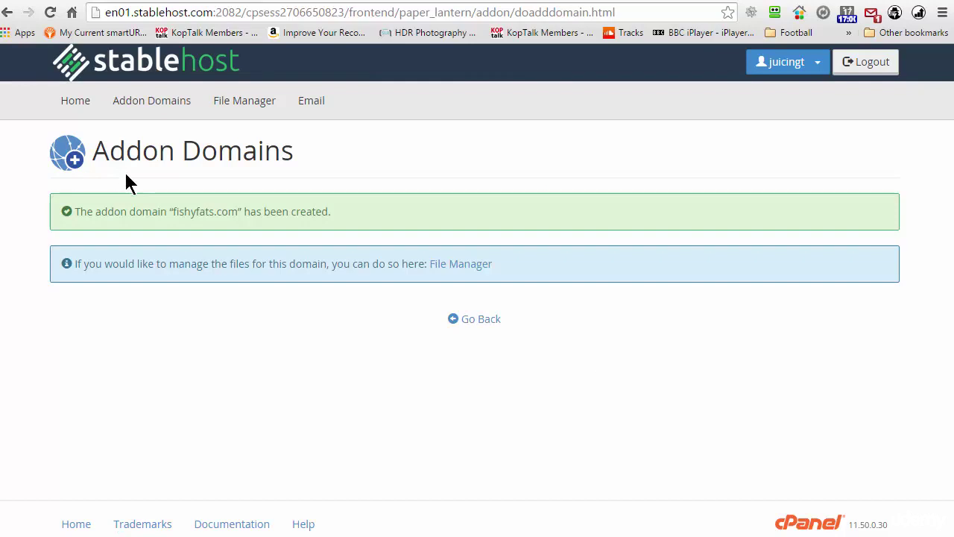
Visit fishyfats.com in the browser to check that the domain loads from the host, and return to cPanel
{"action": "left_click", "coordinate": [303, 13]}
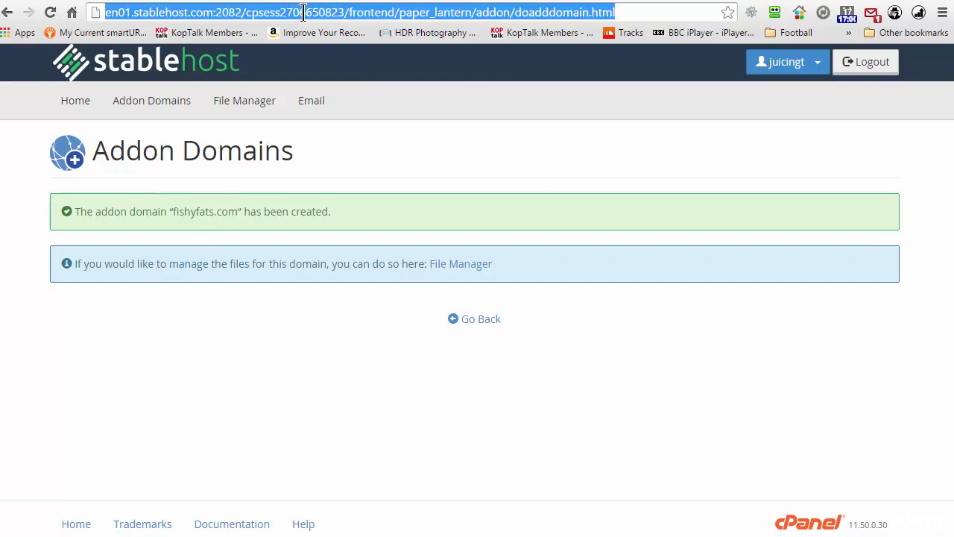
{"action": "type", "text": "fishyd"}
{"action": "key", "text": "BackSpace"}
{"action": "type", "text": "fats.com"}
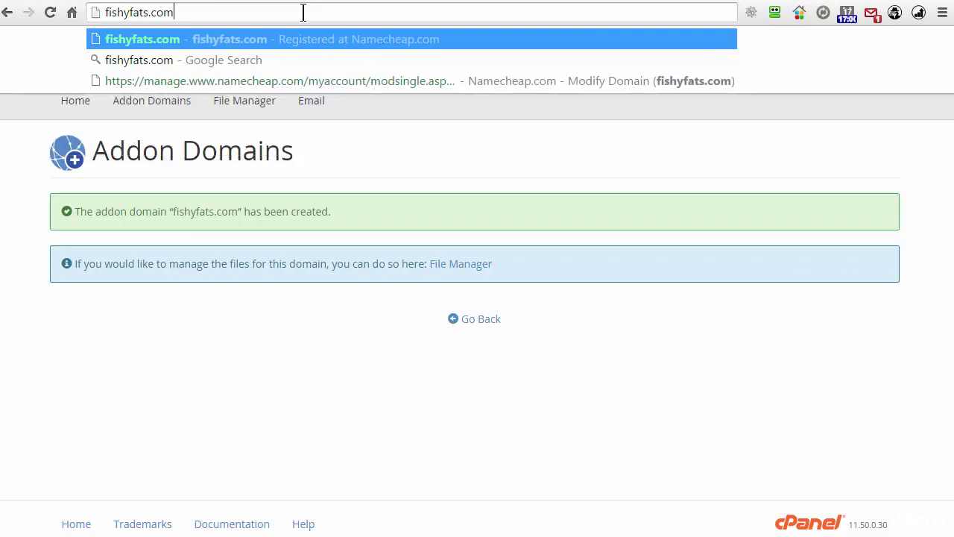
{"action": "key", "text": "Return"}
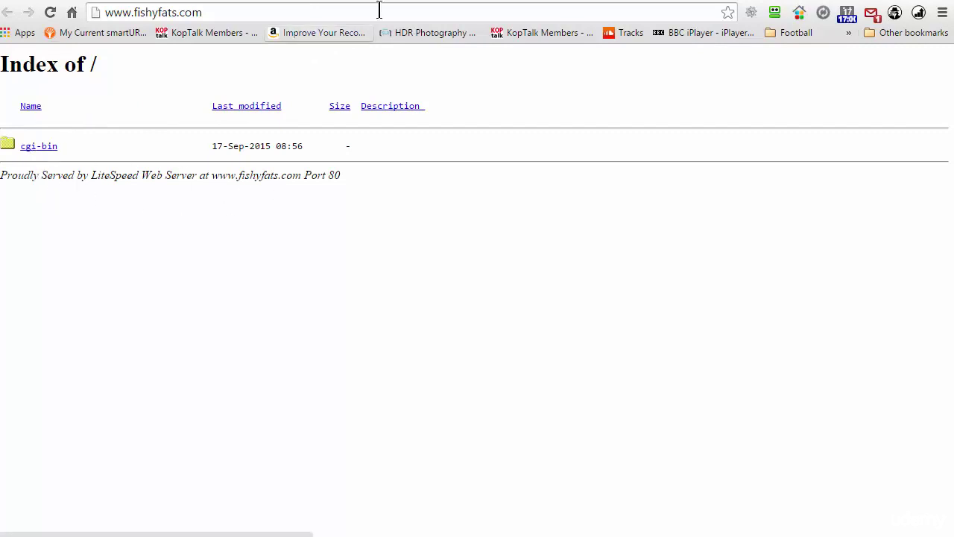
{"action": "left_click", "coordinate": [423, 2]}
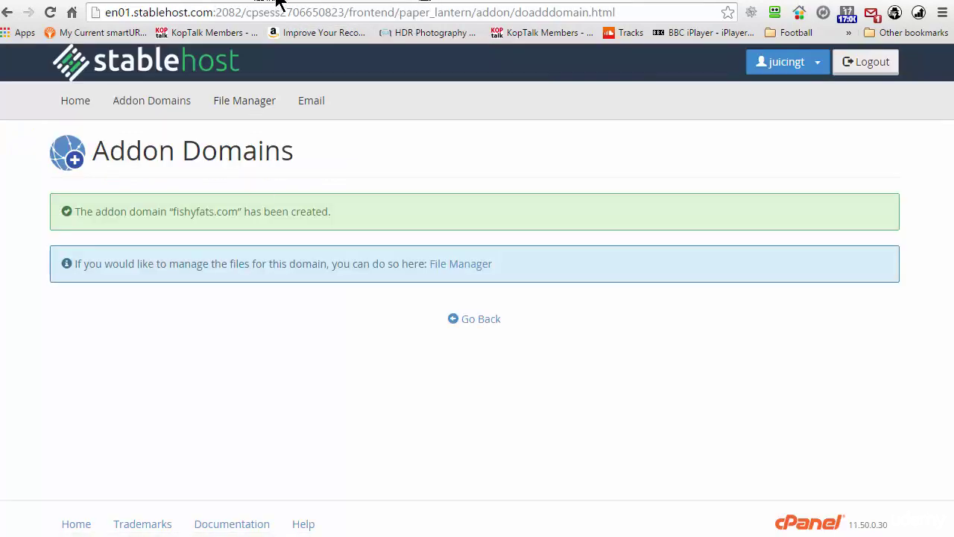
Open the WordPress installation form in the Softaculous Apps Installer from the cPanel home page
{"action": "left_click", "coordinate": [76, 105]}
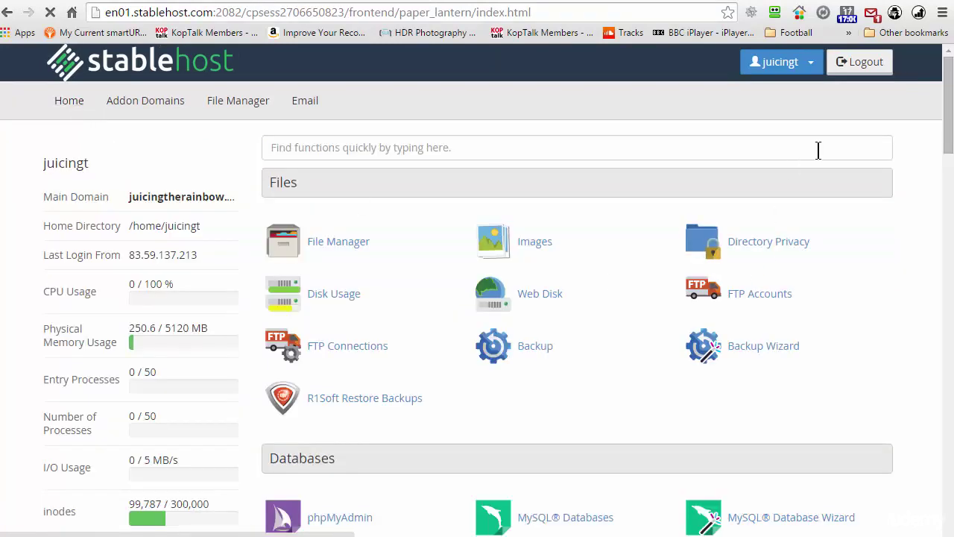
{"action": "left_click_drag", "start_coordinate": [948, 86], "coordinate": [921, 517]}
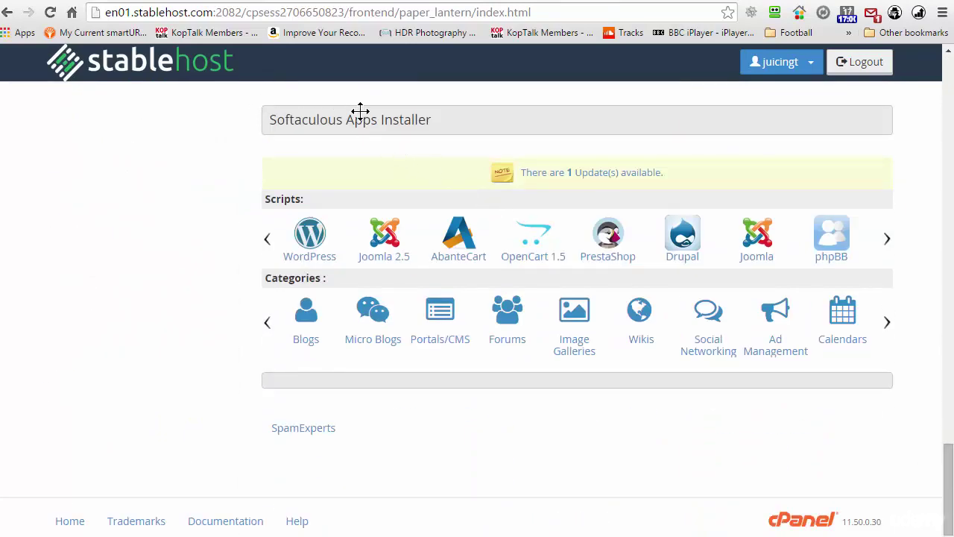
{"action": "left_click", "coordinate": [312, 240]}
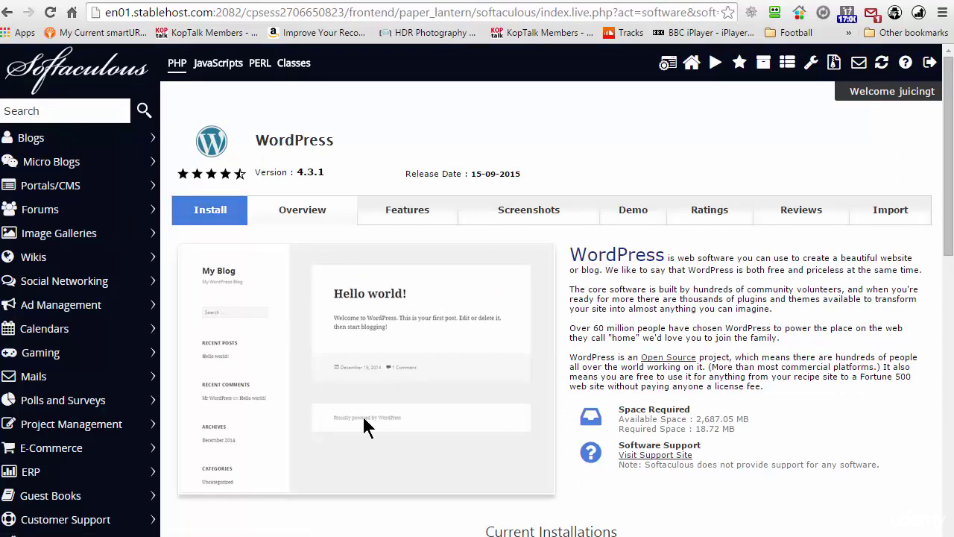
{"action": "left_click", "coordinate": [209, 217]}
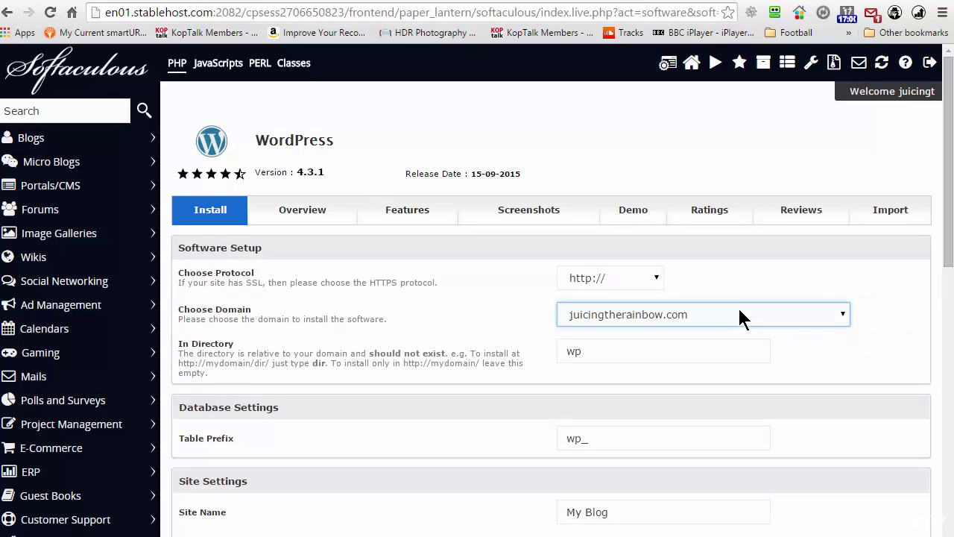
Set the WordPress installation domain to fishyfats.com and leave the installation directory empty
{"action": "key", "text": "Down"}
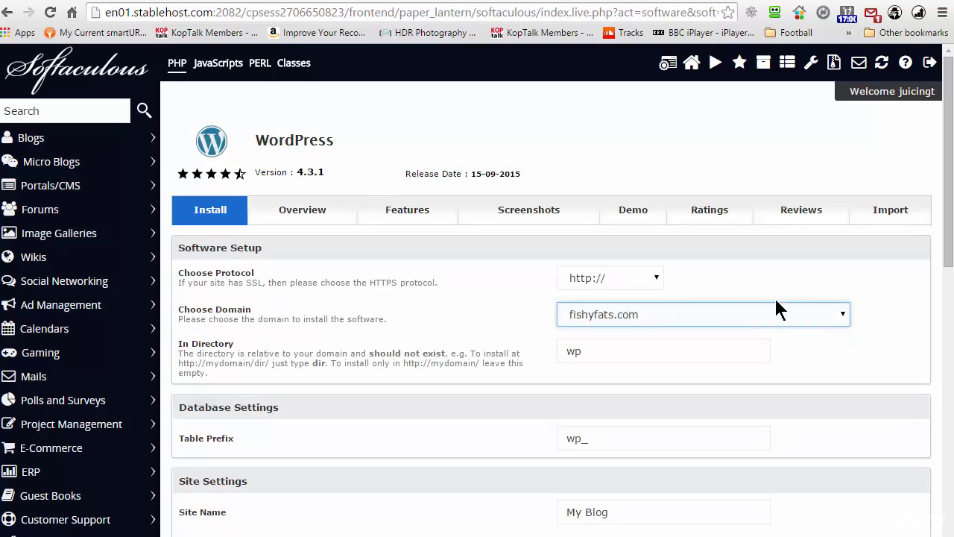
{"action": "double_click", "coordinate": [574, 351]}
{"action": "key", "text": "BackSpace"}
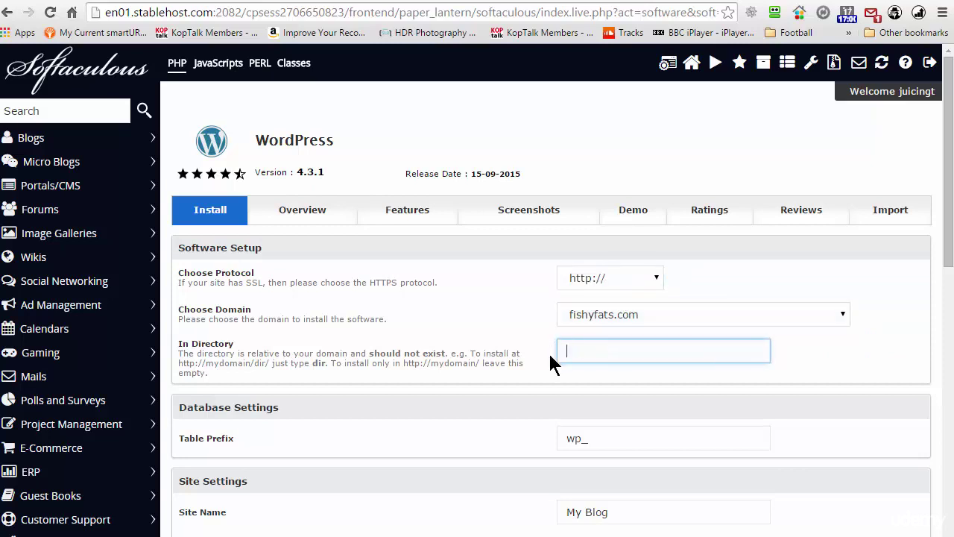
{"action": "left_click", "coordinate": [817, 373]}
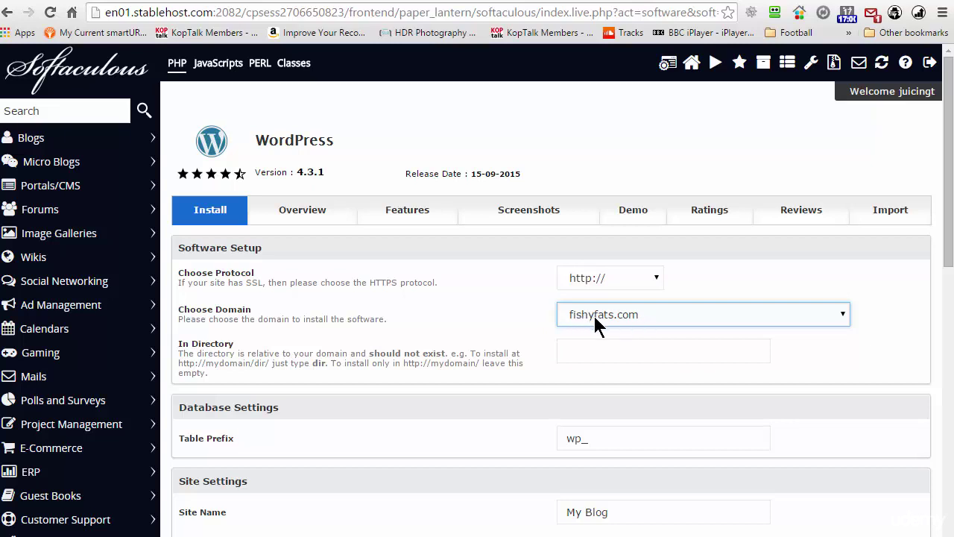
{"action": "left_click_drag", "start_coordinate": [579, 438], "coordinate": [544, 441]}
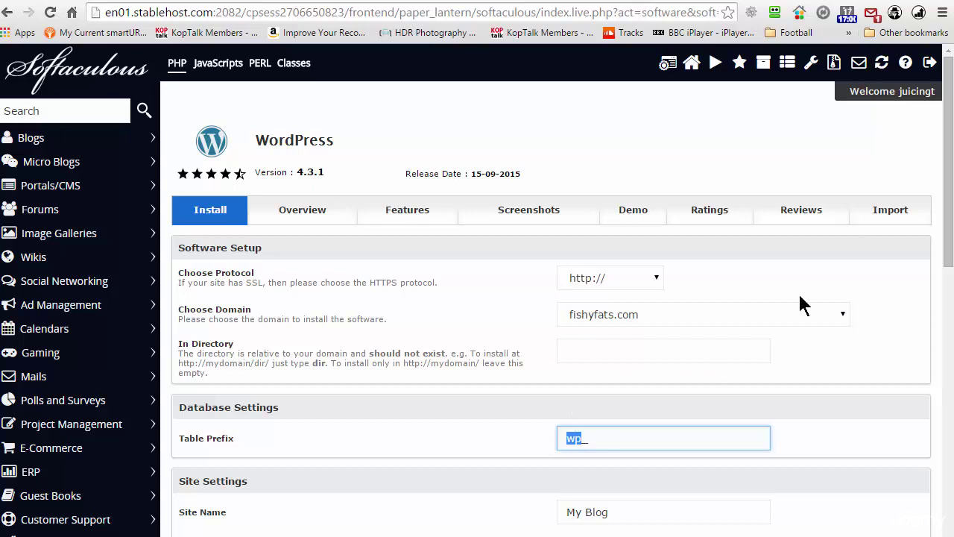
{"action": "left_click_drag", "start_coordinate": [946, 162], "coordinate": [950, 248]}
{"action": "scroll", "coordinate": [950, 248], "scroll_direction": "down", "scroll_amount": 2}
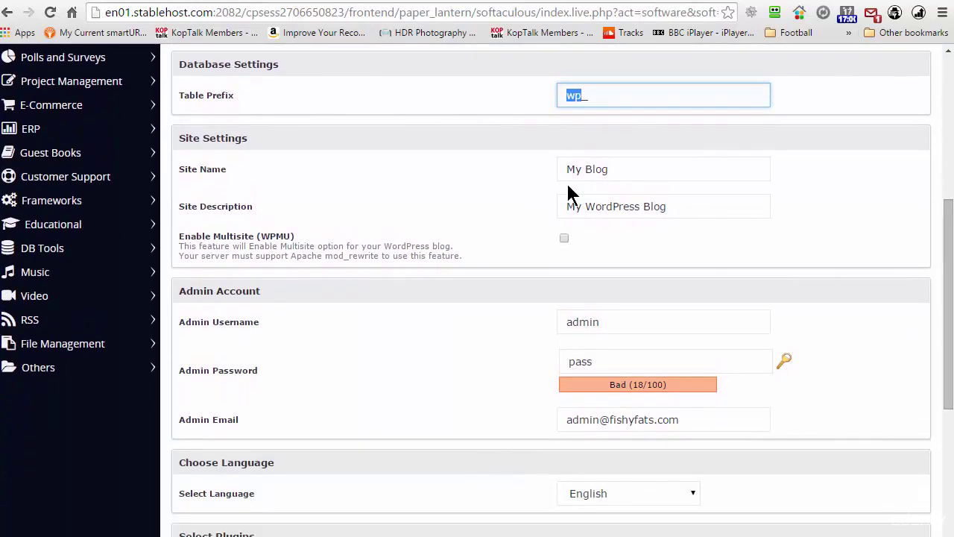
{"action": "left_click", "coordinate": [590, 95]}
{"action": "left_click_drag", "start_coordinate": [582, 95], "coordinate": [564, 91]}
Set the site name to Fishy Fats and the site description to "Role of fish fats in health"
{"action": "scroll", "coordinate": [564, 91], "scroll_direction": "down", "scroll_amount": 1}
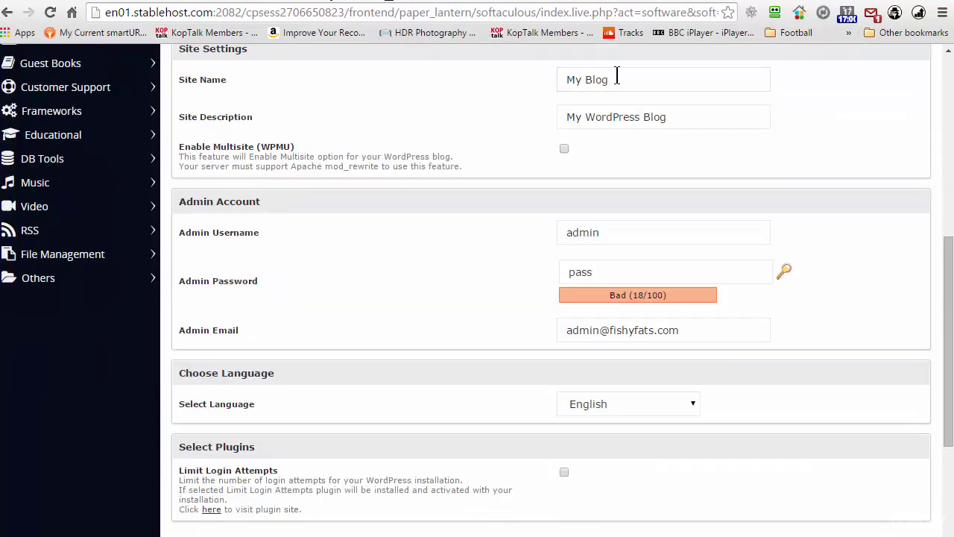
{"action": "left_click_drag", "start_coordinate": [616, 79], "coordinate": [540, 91]}
{"action": "type", "text": "Fishy"}
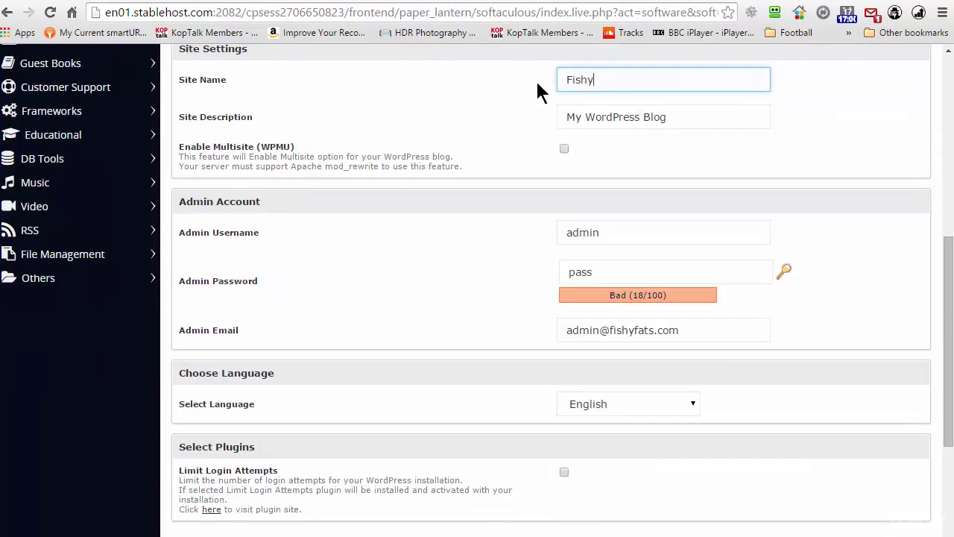
{"action": "type", "text": " Fats"}
{"action": "left_click_drag", "start_coordinate": [702, 117], "coordinate": [503, 123]}
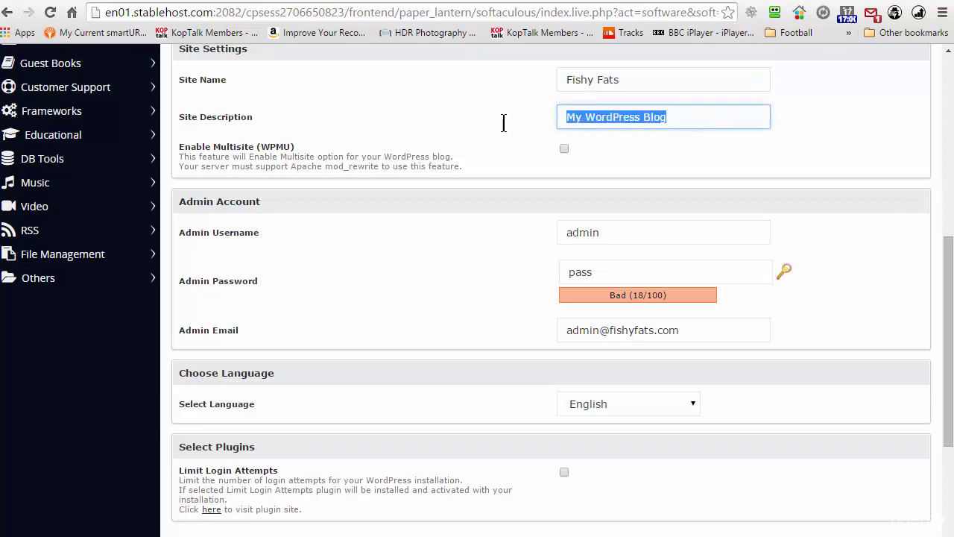
{"action": "type", "text": "Role of fi"}
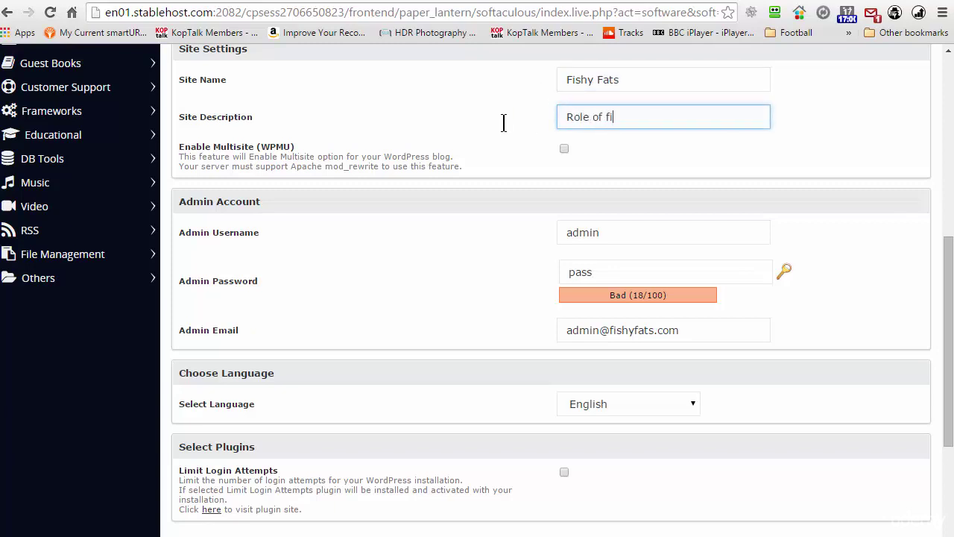
{"action": "type", "text": "sh fats in health"}
{"action": "left_click", "coordinate": [628, 232]}
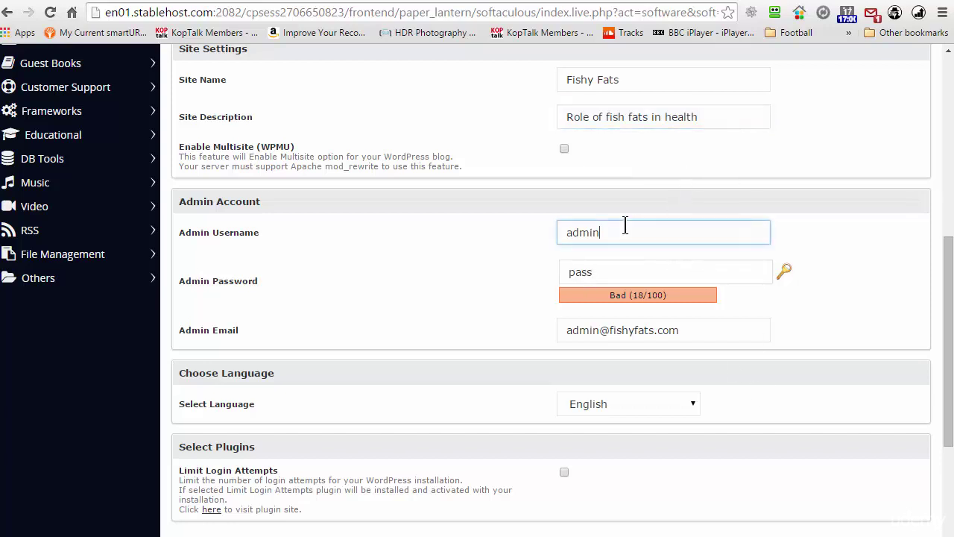
{"action": "left_click", "coordinate": [612, 330]}
{"action": "left_click_drag", "start_coordinate": [610, 331], "coordinate": [682, 331]}
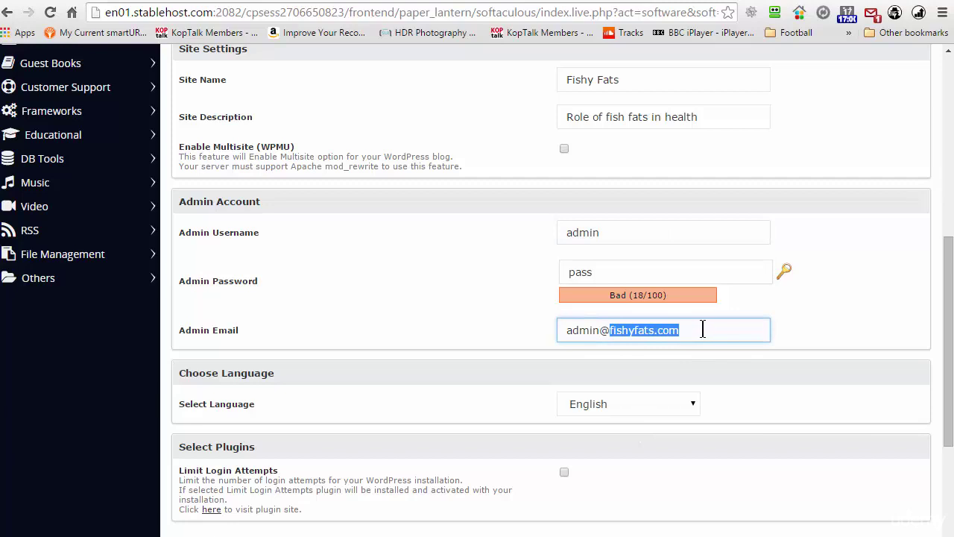
{"action": "left_click", "coordinate": [596, 231]}
{"action": "left_click", "coordinate": [601, 267]}
{"action": "left_click", "coordinate": [659, 330]}
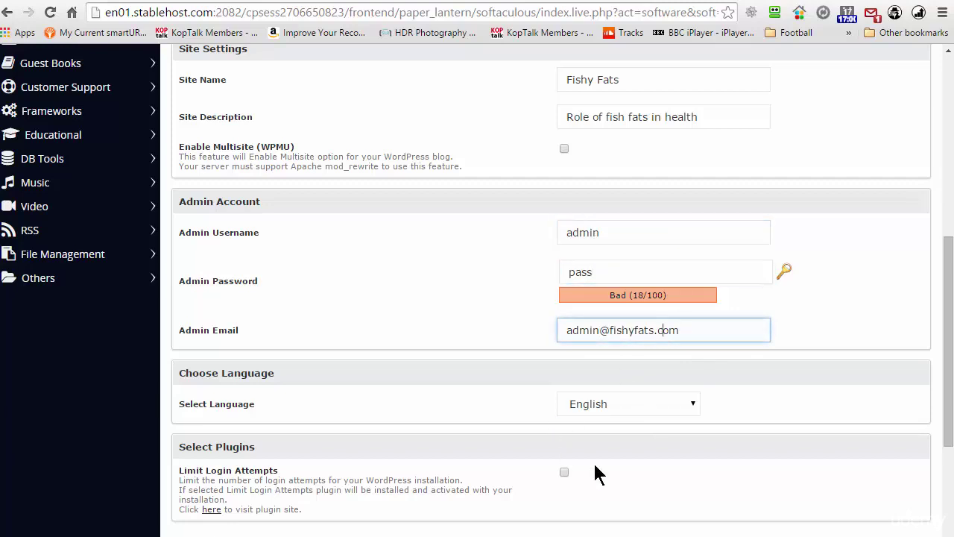
Include the Limit Login Attempts plugin in the WordPress installation and expand the advanced options
{"action": "left_click_drag", "start_coordinate": [946, 291], "coordinate": [945, 377]}
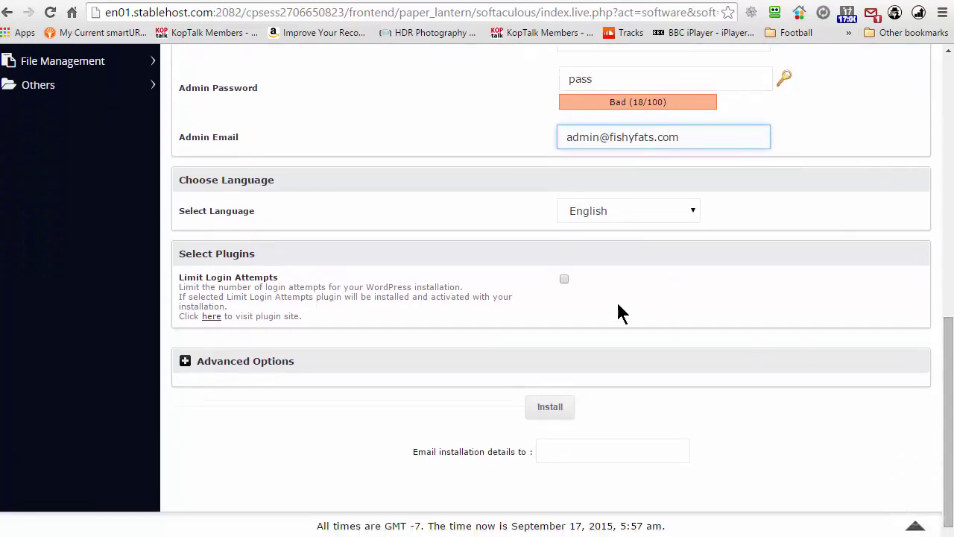
{"action": "left_click", "coordinate": [564, 282]}
{"action": "left_click", "coordinate": [184, 362]}
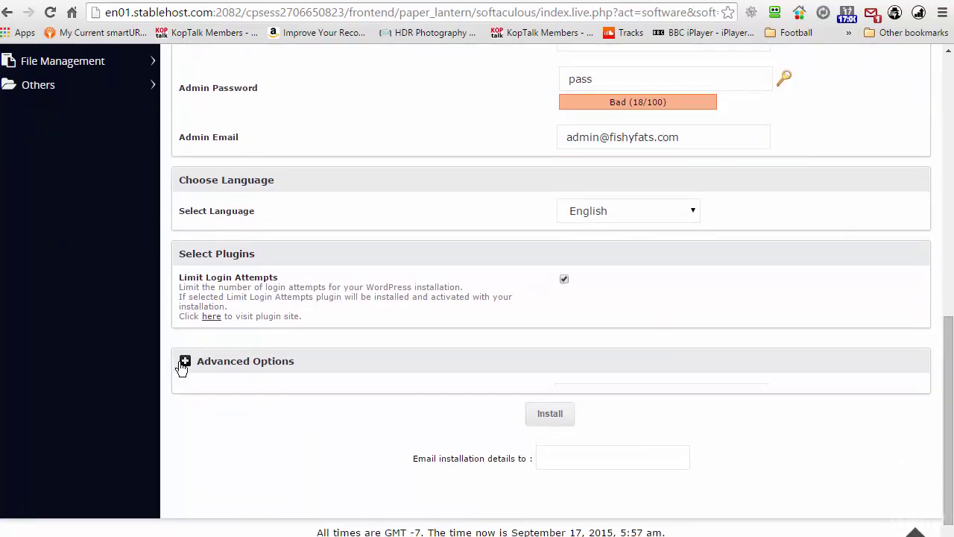
{"action": "scroll", "coordinate": [753, 431], "scroll_direction": "down", "scroll_amount": 2}
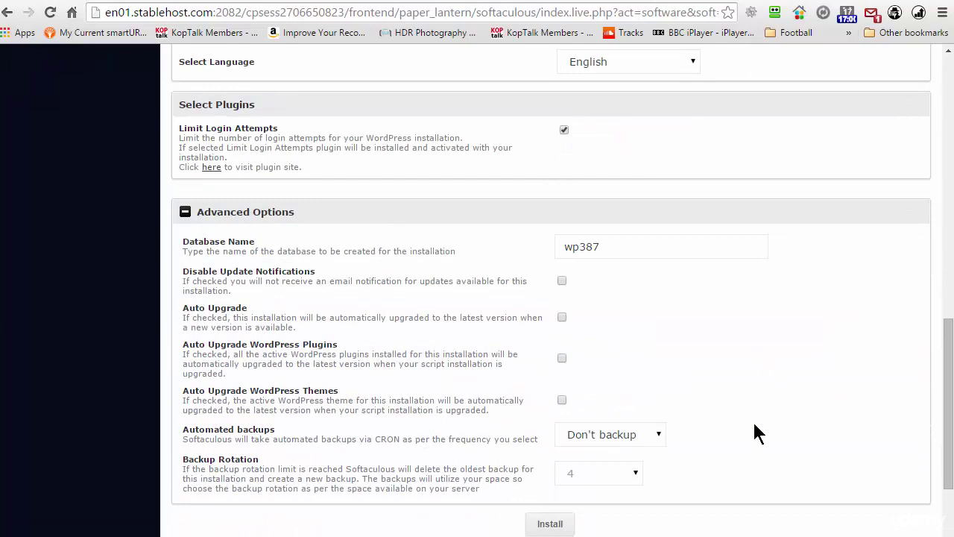
Set automated backups to once a month, with a backup rotation of 4
{"action": "left_click_drag", "start_coordinate": [948, 355], "coordinate": [951, 400]}
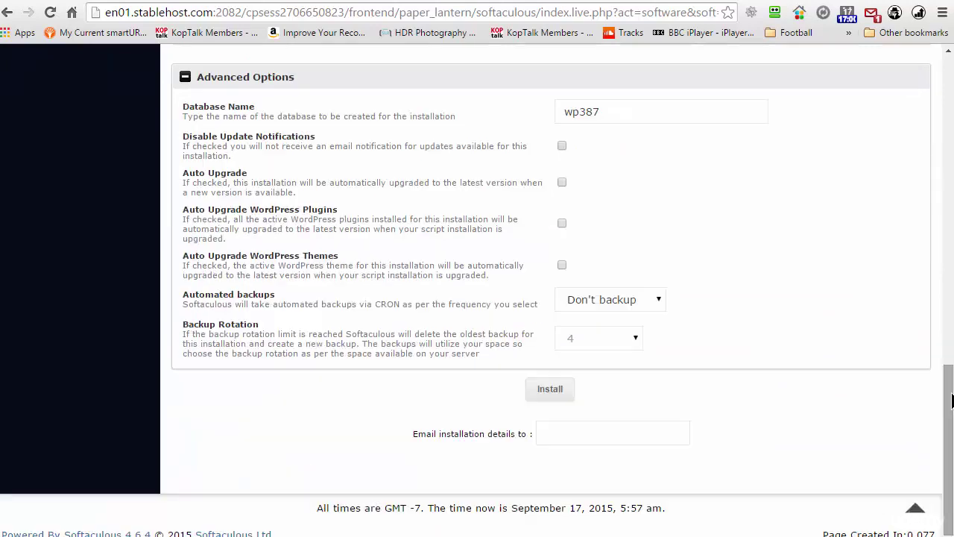
{"action": "left_click", "coordinate": [658, 301]}
{"action": "left_click", "coordinate": [625, 360]}
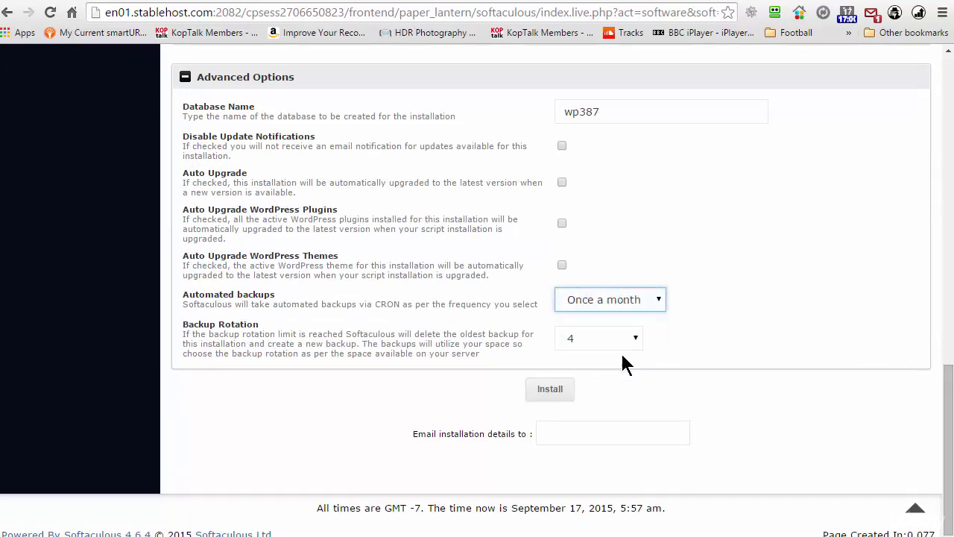
{"action": "left_click", "coordinate": [632, 341]}
{"action": "left_click", "coordinate": [631, 341]}
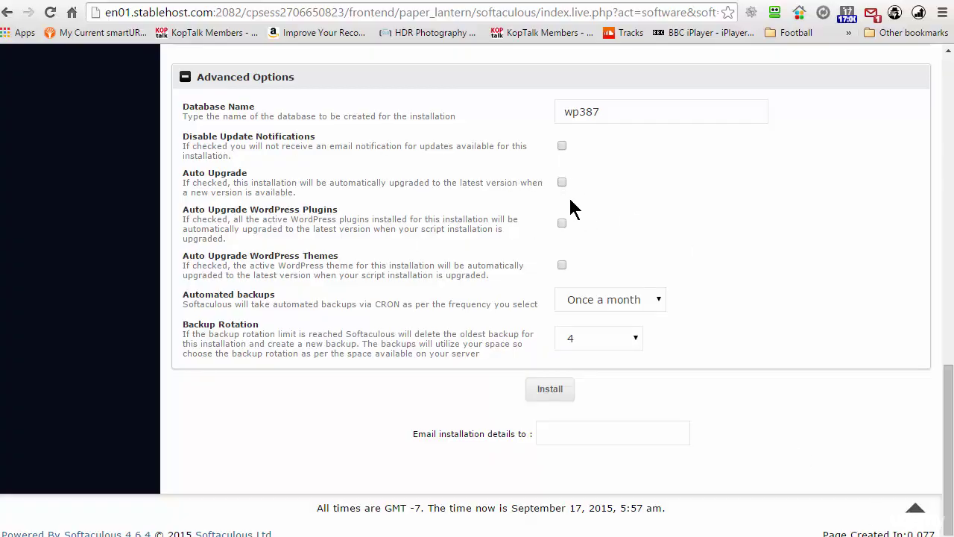
Enable Auto Upgrade for the WordPress core, leave plugin auto upgrade off, and run the installation
{"action": "left_click", "coordinate": [562, 224]}
{"action": "left_click", "coordinate": [563, 224]}
{"action": "left_click", "coordinate": [563, 184]}
{"action": "left_click", "coordinate": [549, 389]}
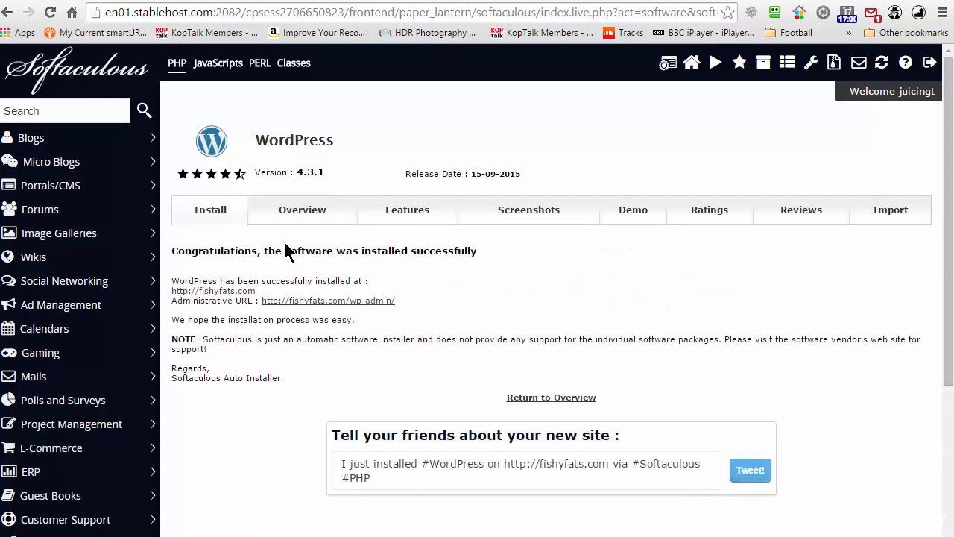
Open fishyfats.com in a new tab to check the freshly installed WordPress site, and return to the Softaculous page
{"action": "right_click", "coordinate": [252, 291]}
{"action": "left_click", "coordinate": [269, 298]}
{"action": "left_click", "coordinate": [370, 2]}
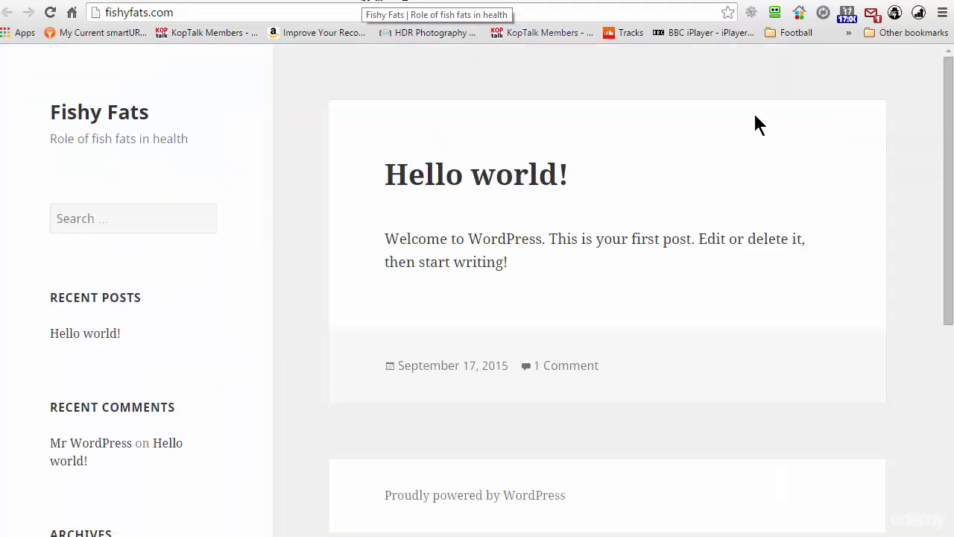
{"action": "left_click_drag", "start_coordinate": [944, 96], "coordinate": [925, 39]}
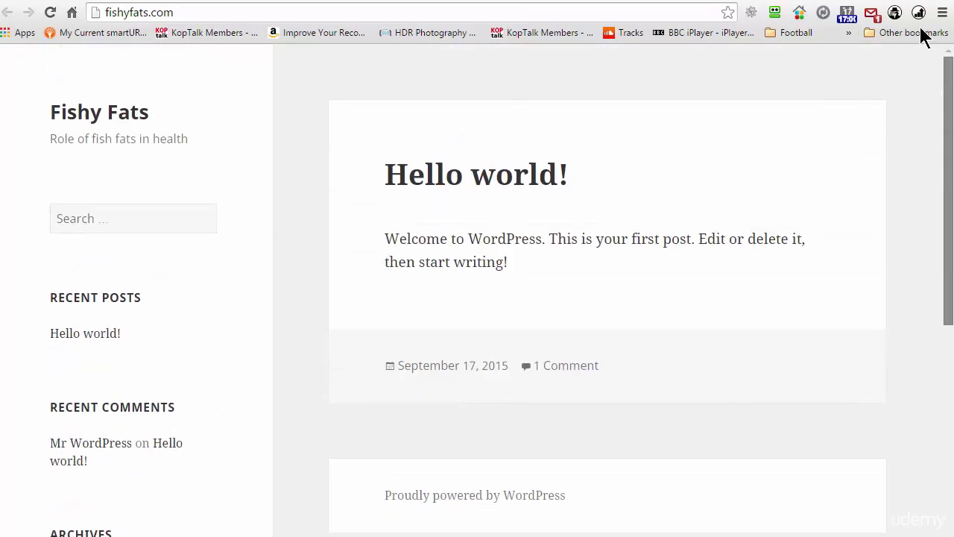
{"action": "left_click", "coordinate": [137, 1]}
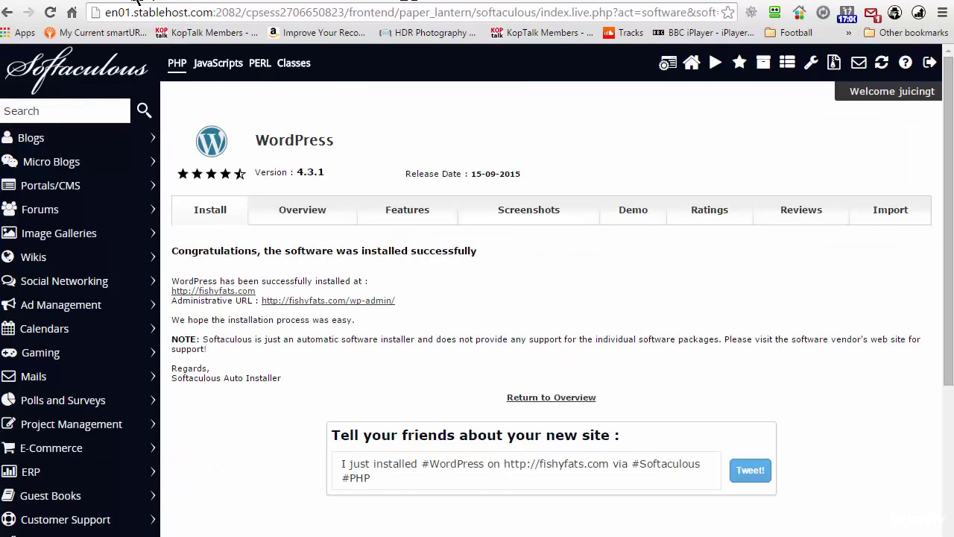